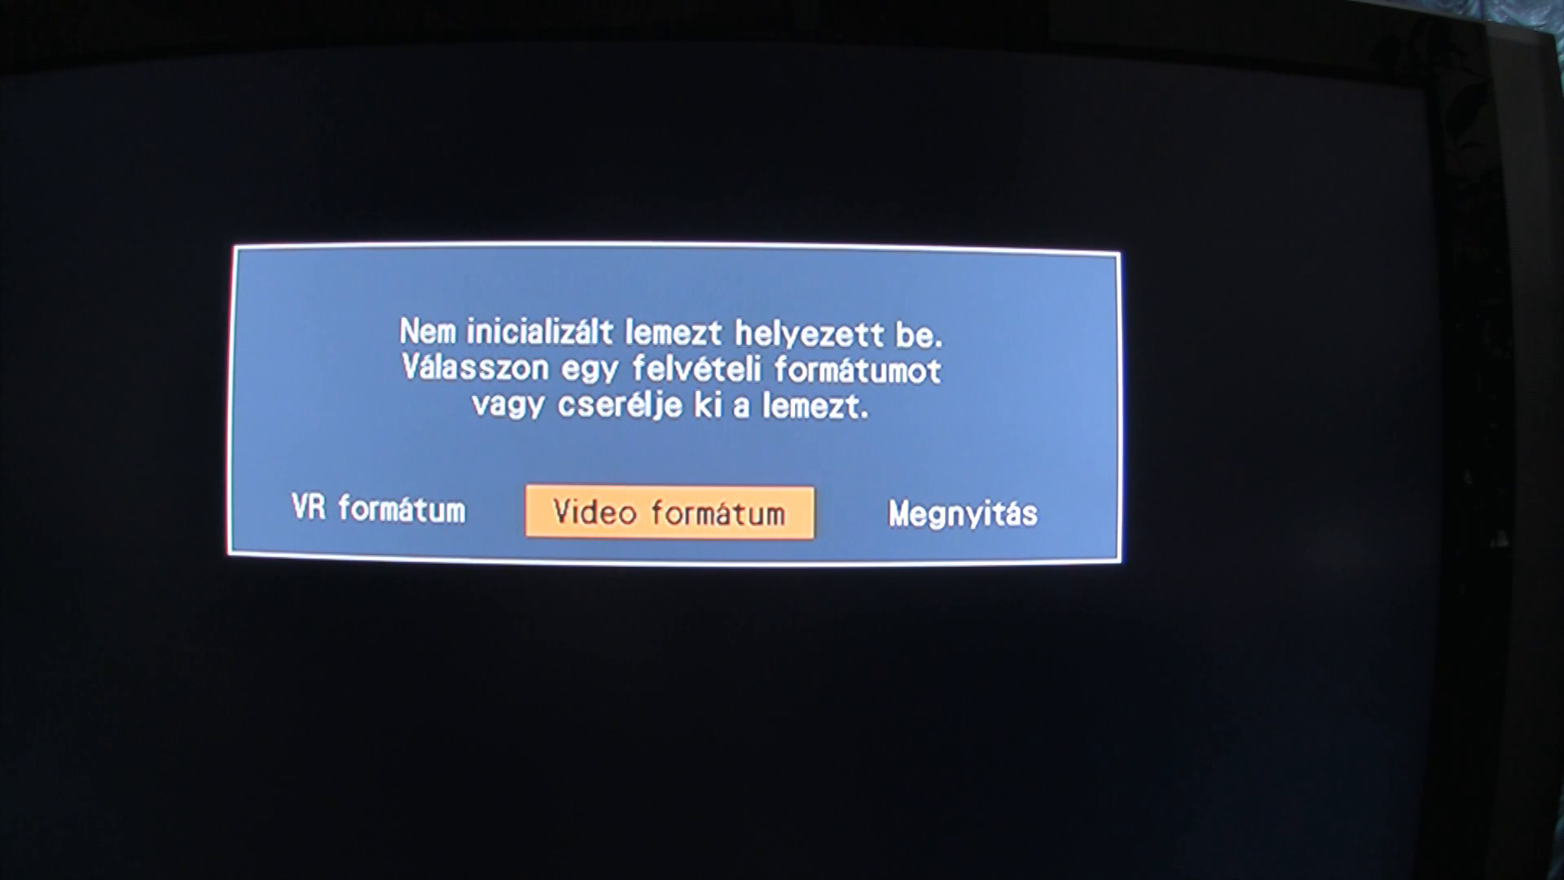
# Select VR formátum on the uninitialised-disc prompt and start formatting the disc.
pyautogui.press('Left')
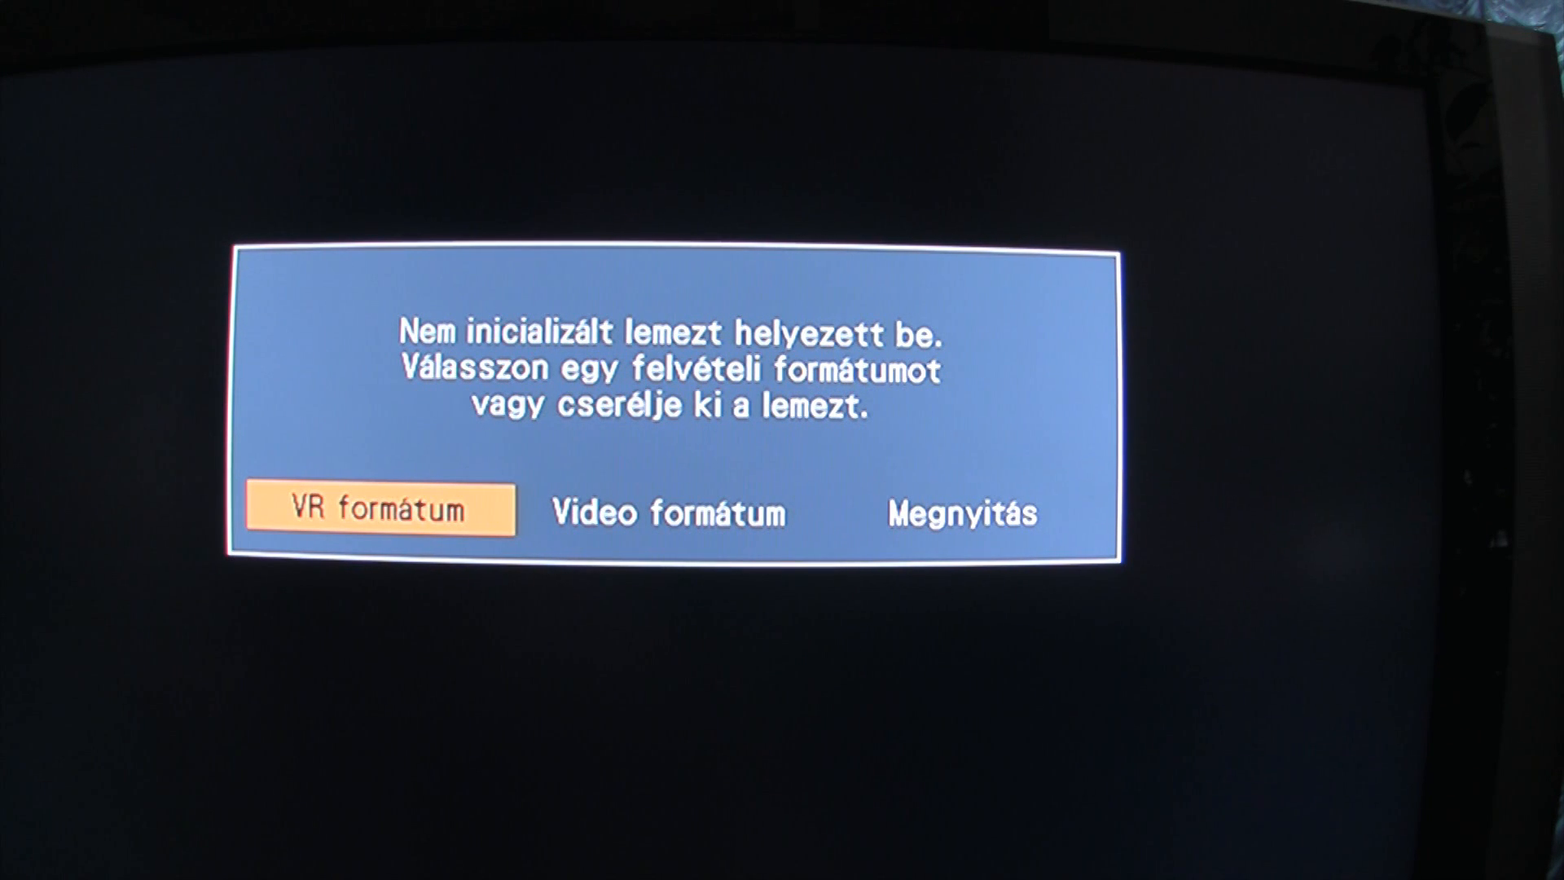
pyautogui.press('Return')
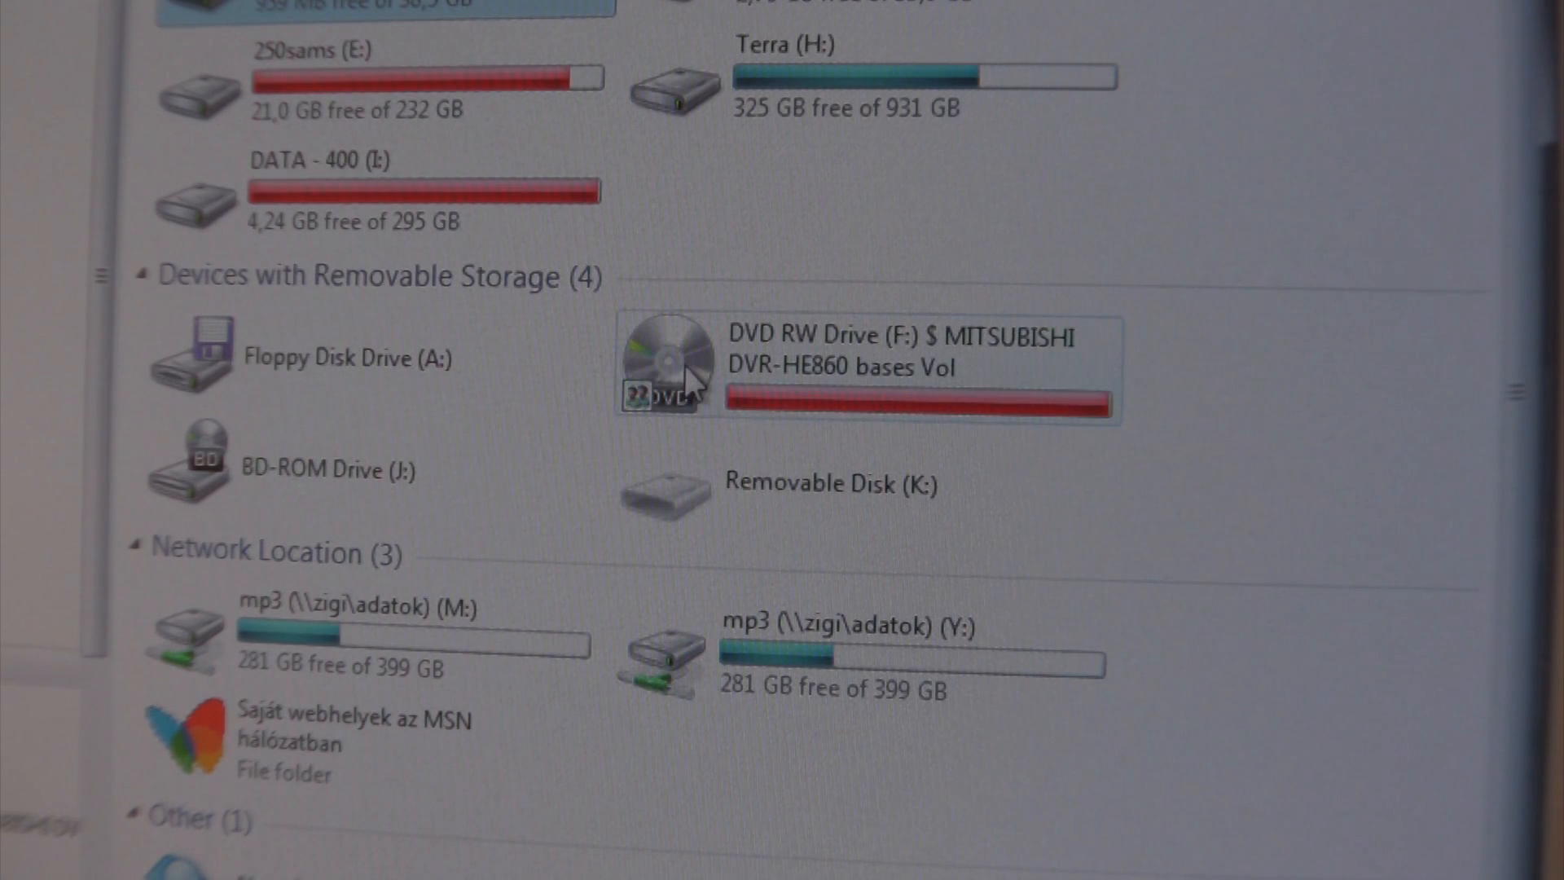
# Bring up the context menu for the DVD RW Drive (F:) to open it.
pyautogui.rightClick(684, 366)
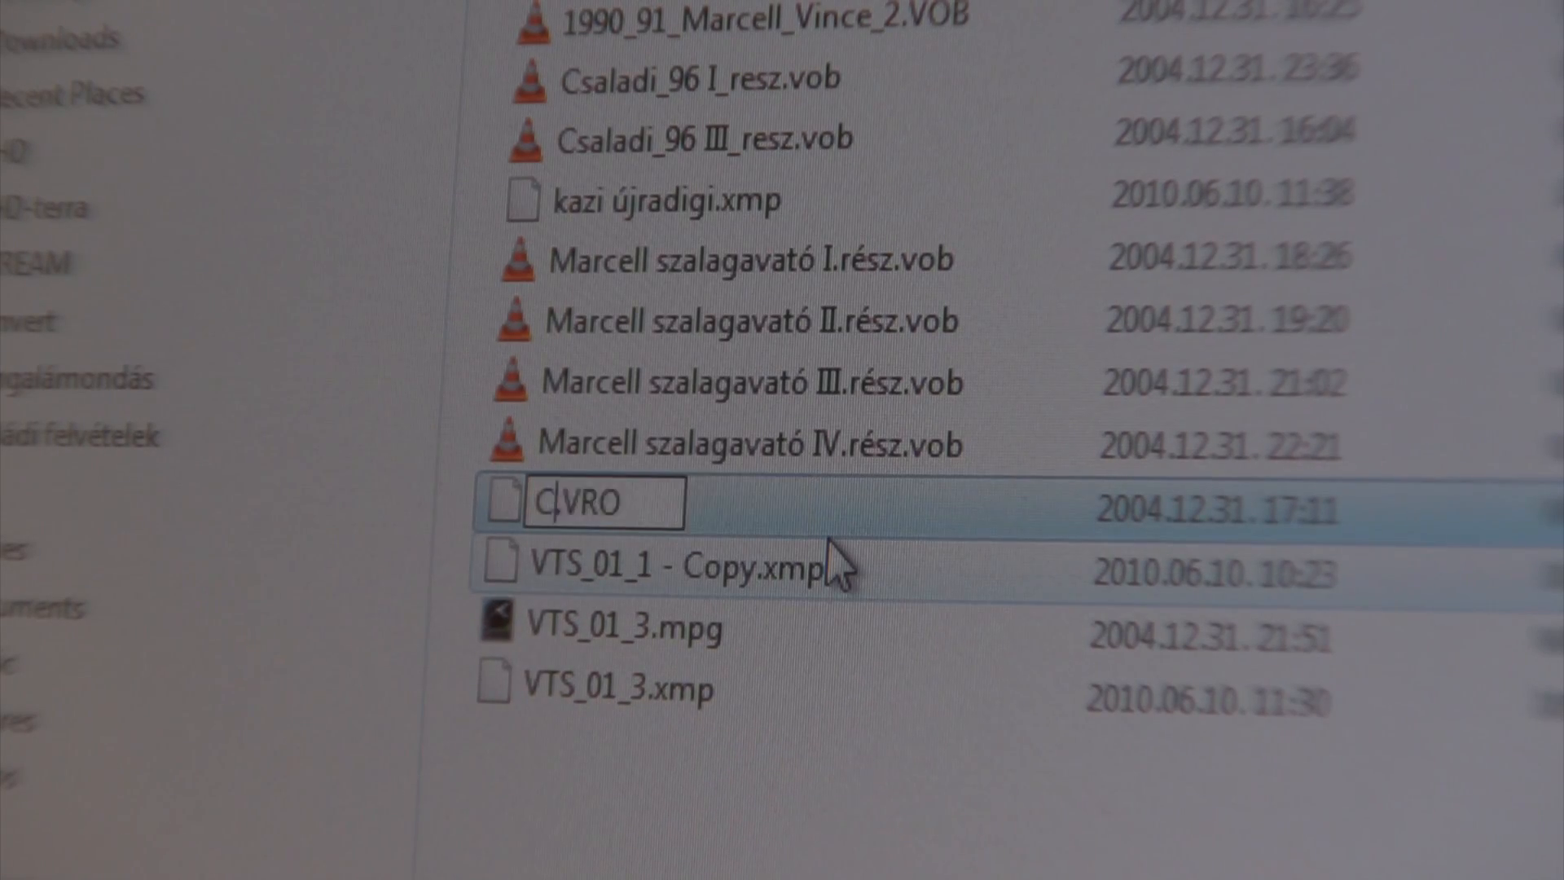
pyautogui.write('saladi_96 II_resz')
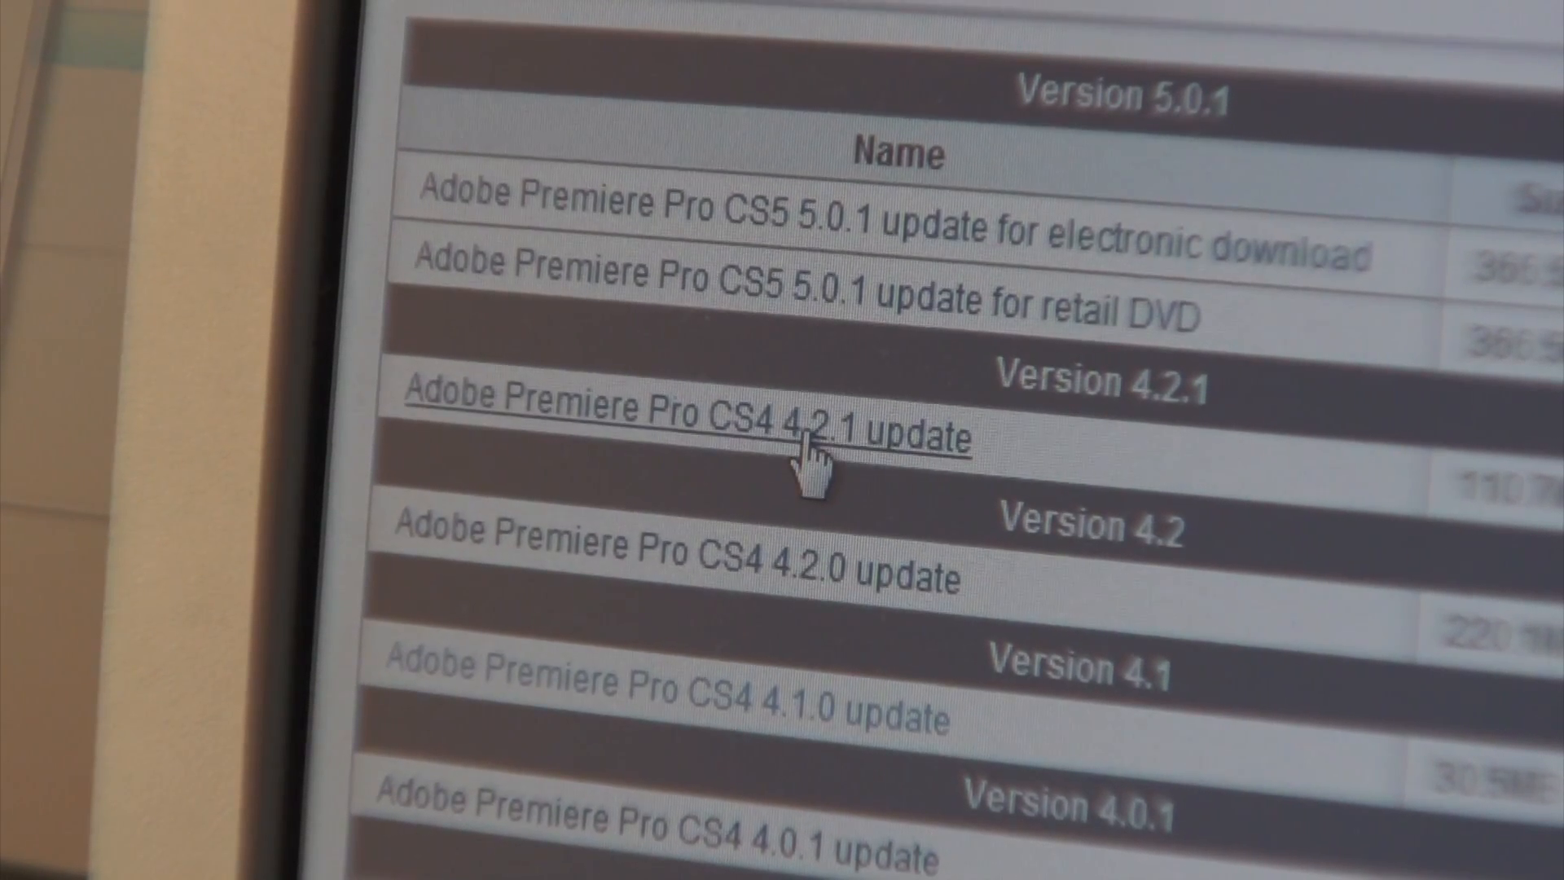
# Go to the 'Adobe Premiere Pro CS4 4.2.1 update' download page.
pyautogui.click(807, 461)
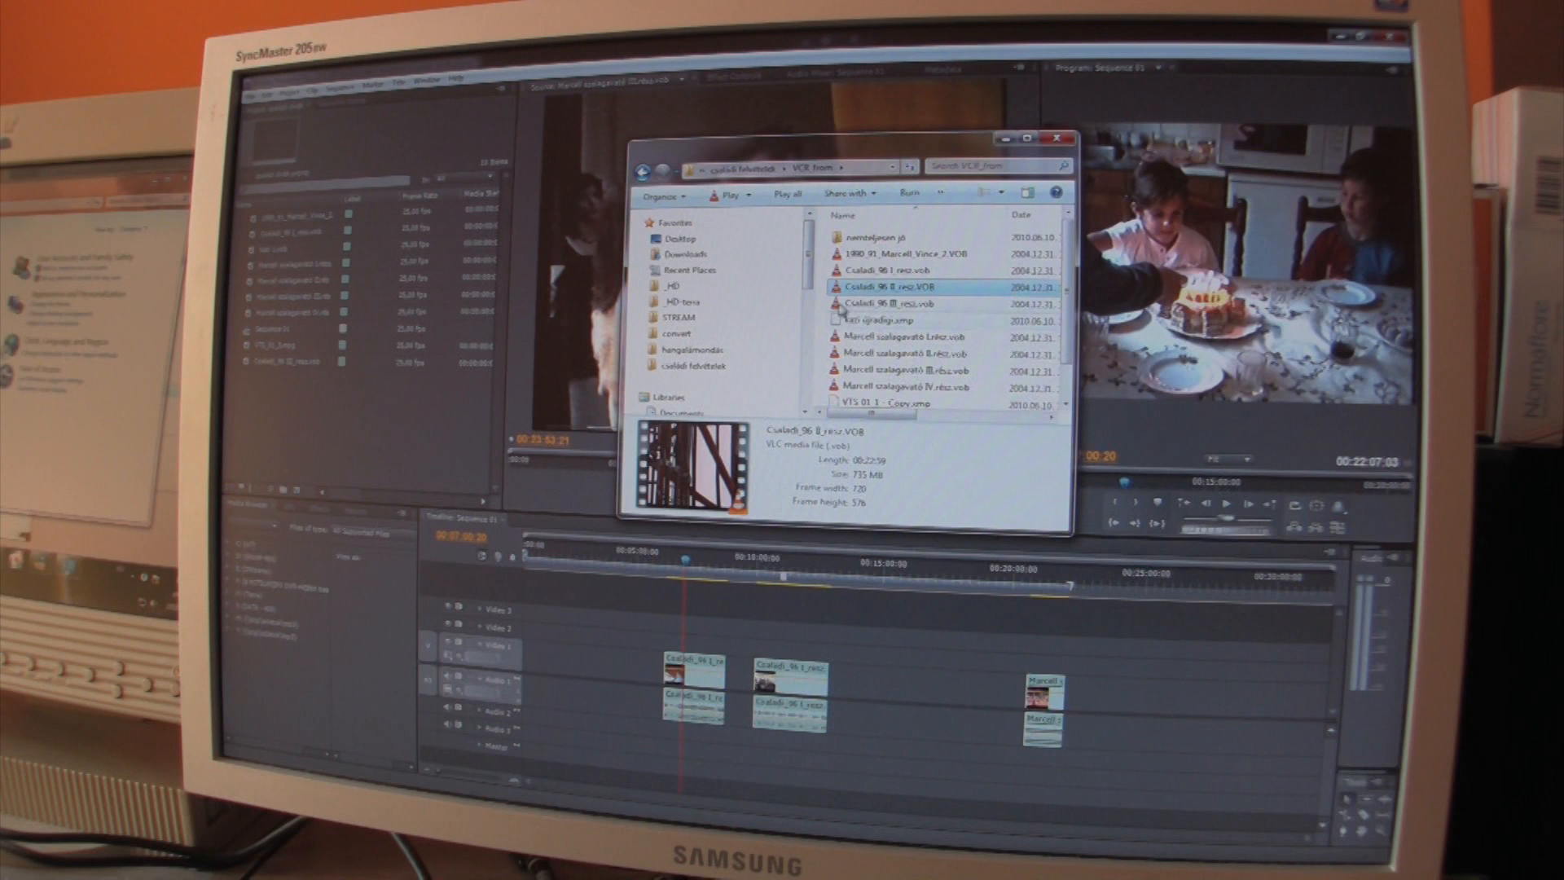
# Drag Csaladi_96 II_resz.VOB from Explorer into the Project panel to import it.
pyautogui.moveTo(843, 288); pyautogui.dragTo(330, 433)
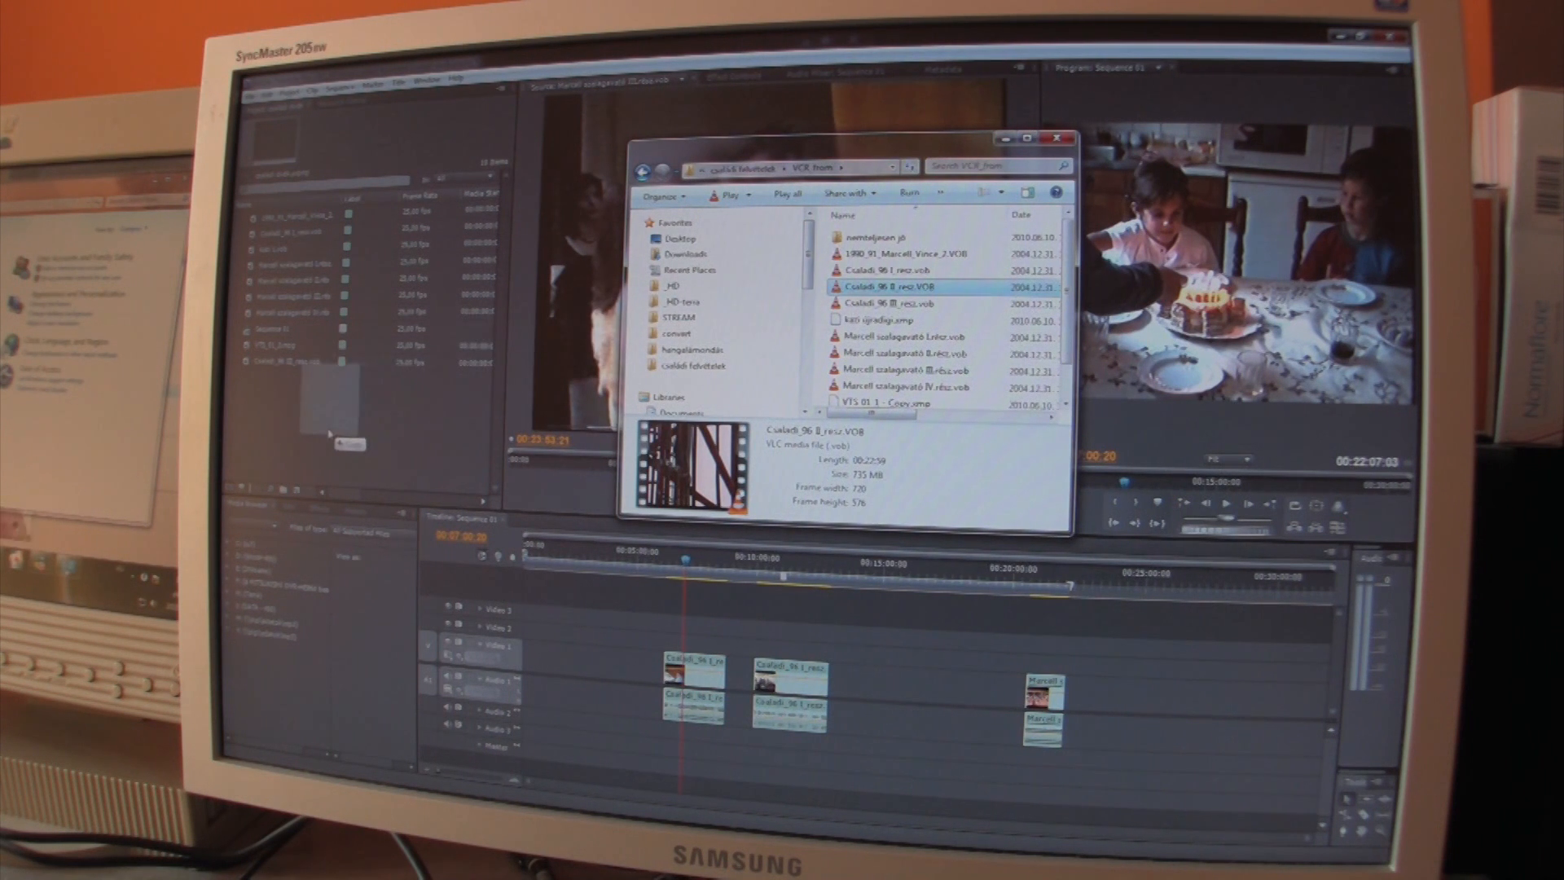